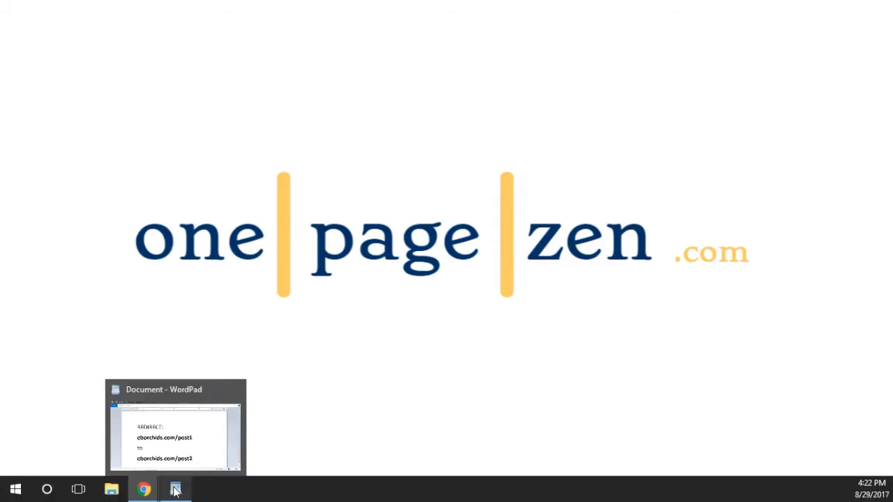
Restore the WordPad notes on redirecting eborchids.com/post1 to eborchids.com/post2.
left_click(176, 489)
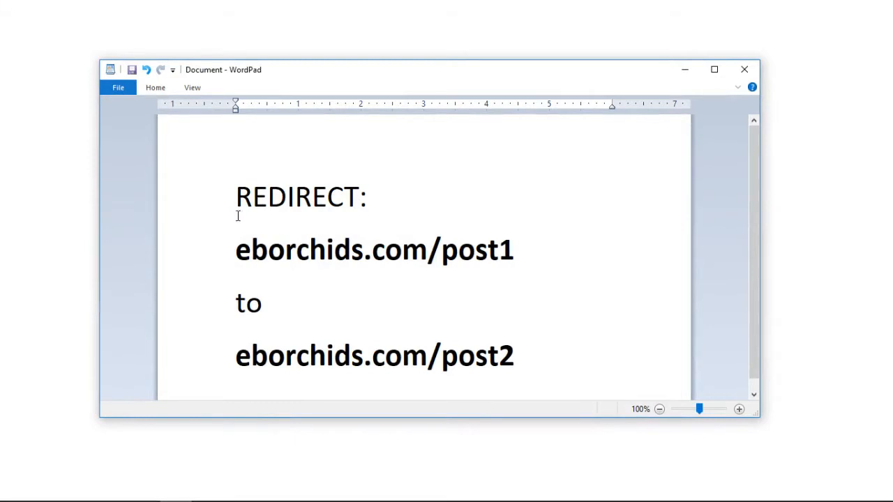
Highlight the source URL /post1 and target URL /post2 in the notes, then minimize WordPad.
left_click_drag(235, 249, 475, 264)
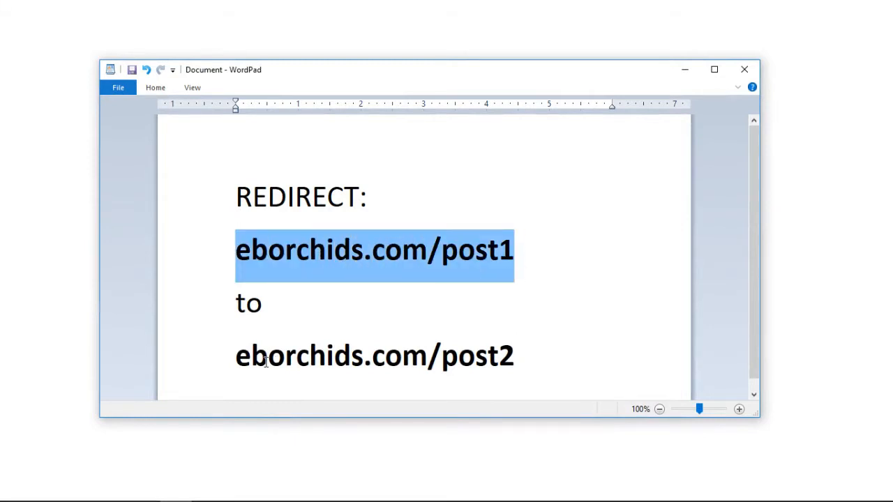
left_click_drag(236, 356, 517, 353)
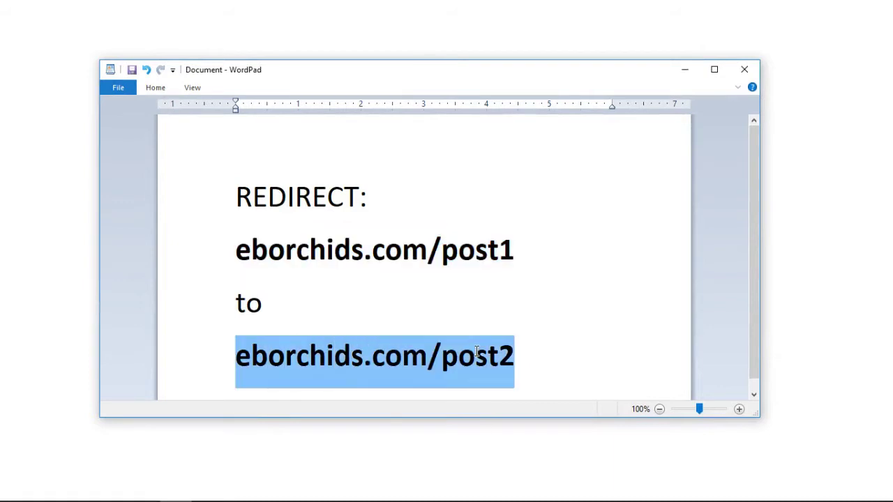
left_click(459, 310)
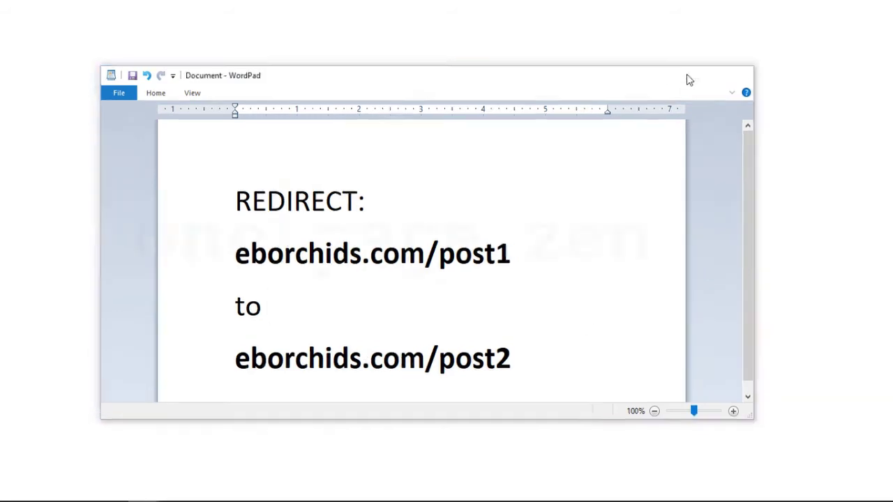
left_click(690, 78)
mouse_move(145, 489)
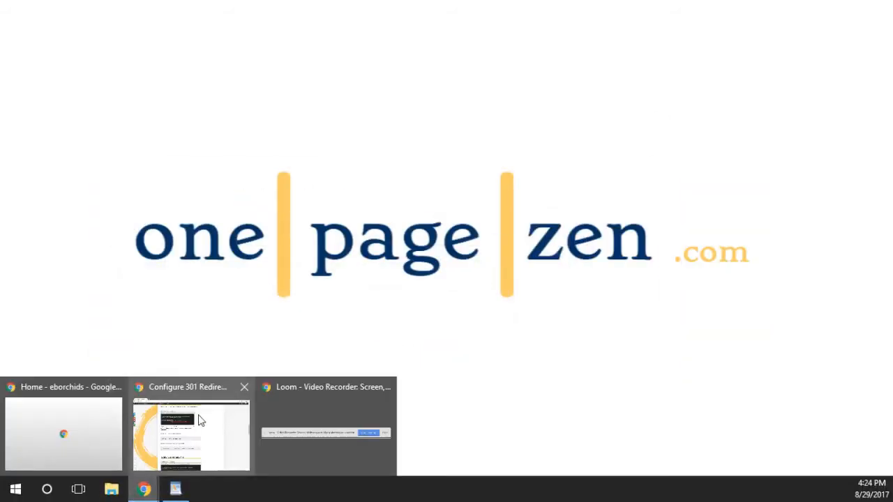
Navigate the Google Cloud console to the Compute Engine VM instances list.
left_click(63, 434)
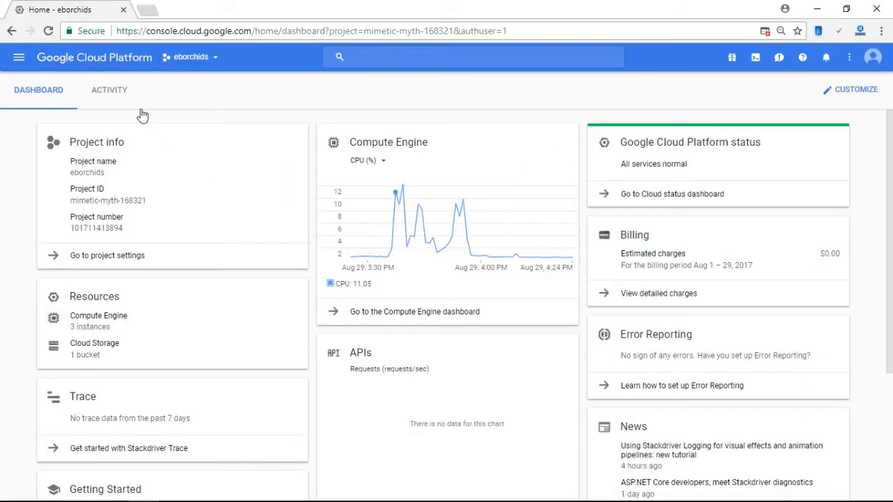
left_click(19, 58)
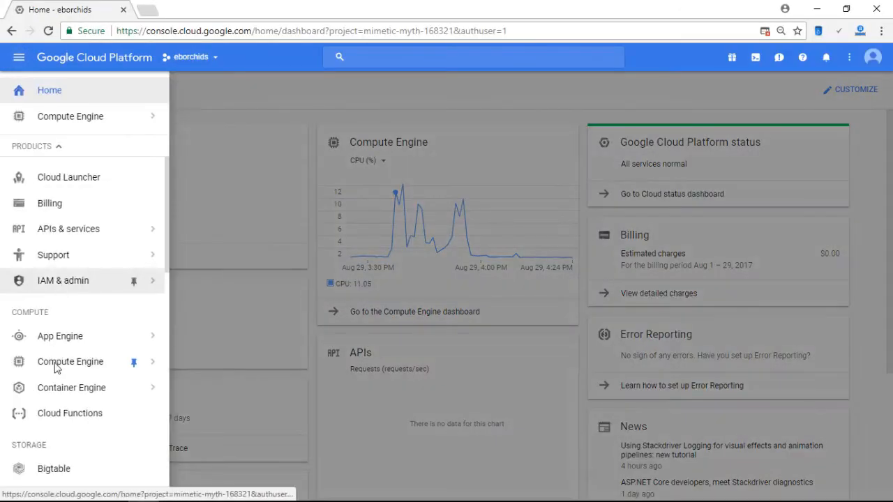
mouse_move(71, 361)
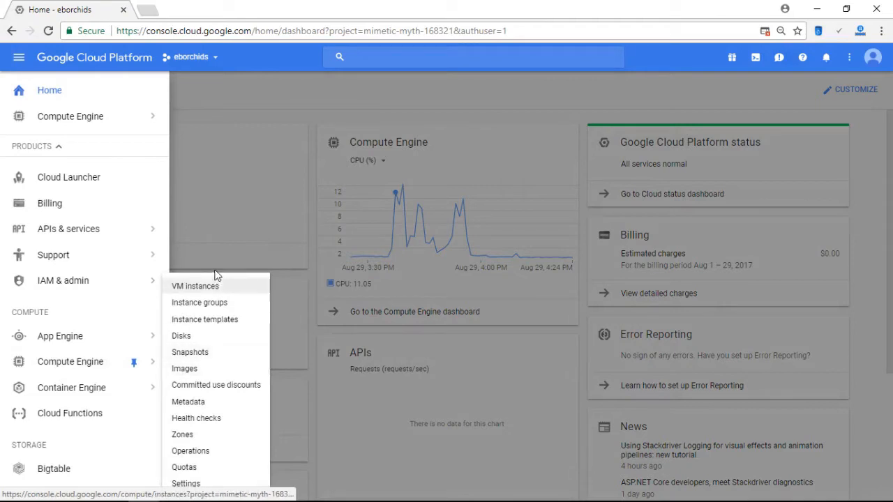
left_click(209, 287)
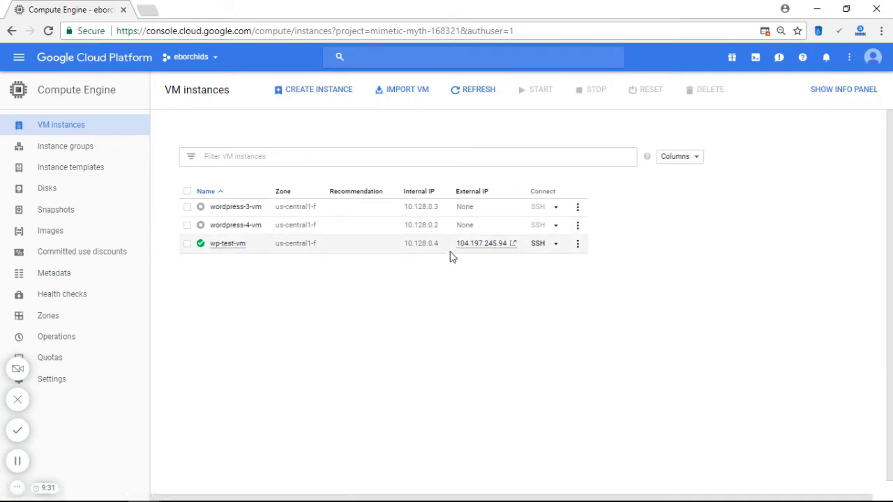
Start an SSH session to wp-test-vm and focus the terminal window.
left_click(538, 243)
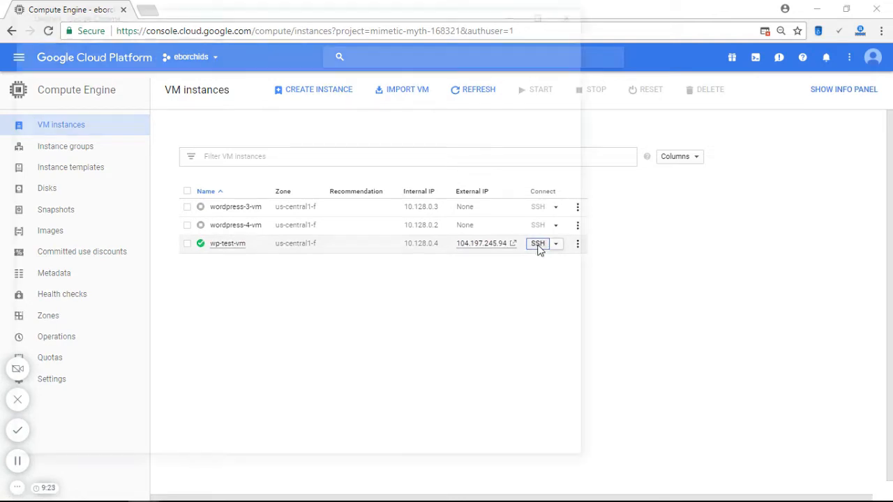
left_click_drag(250, 28, 282, 54)
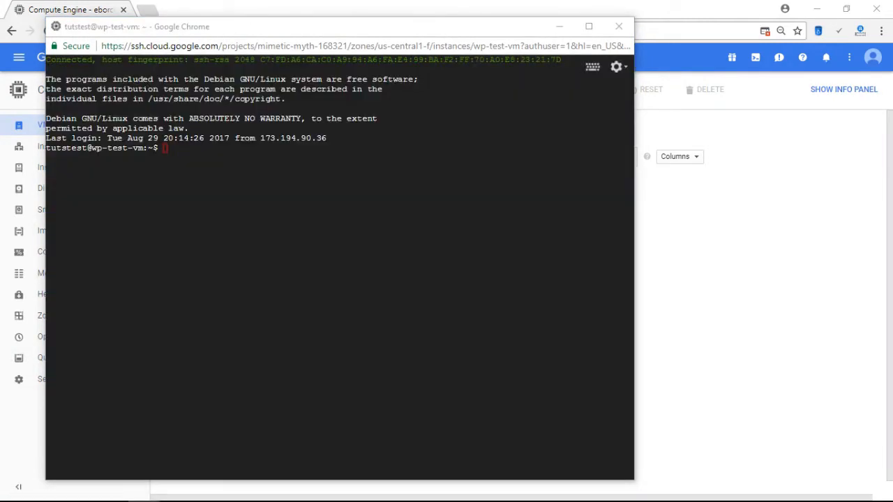
left_click(213, 146)
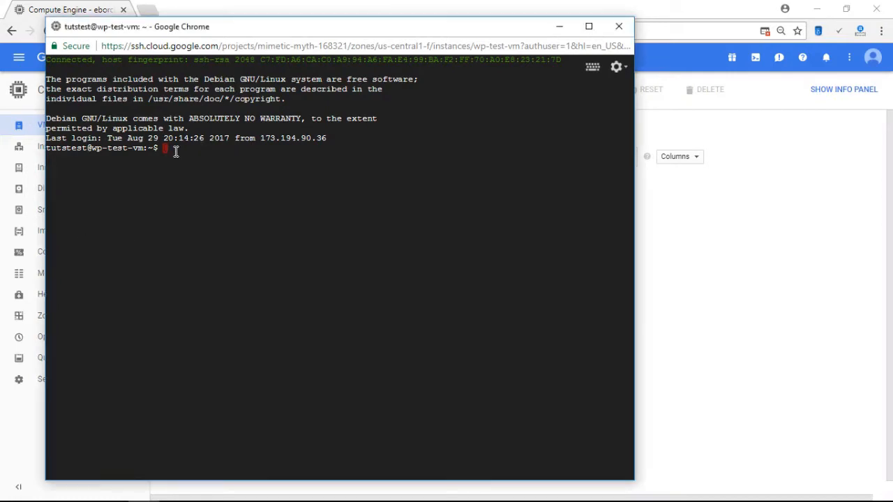
type("sudo nano /etc/apache2/apache2.conf")
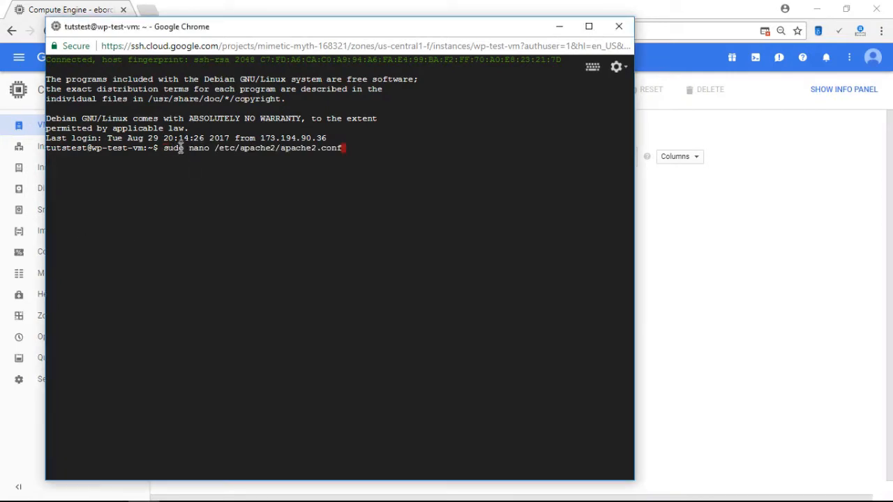
Select and copy the /etc/apache2/apache2.conf path from the sudo nano command line.
left_click_drag(215, 147, 346, 148)
key("ctrl+c")
left_click_drag(215, 148, 340, 149)
key("ctrl+c")
left_click_drag(215, 147, 345, 150)
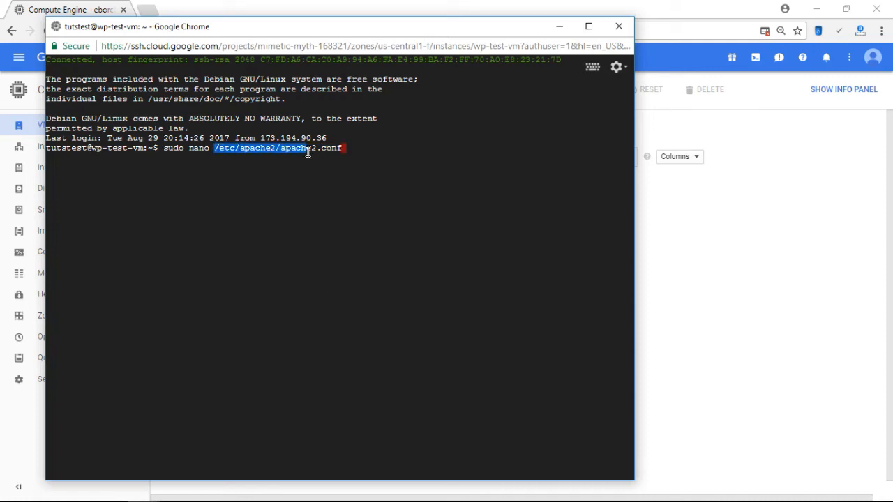
key("ctrl+c")
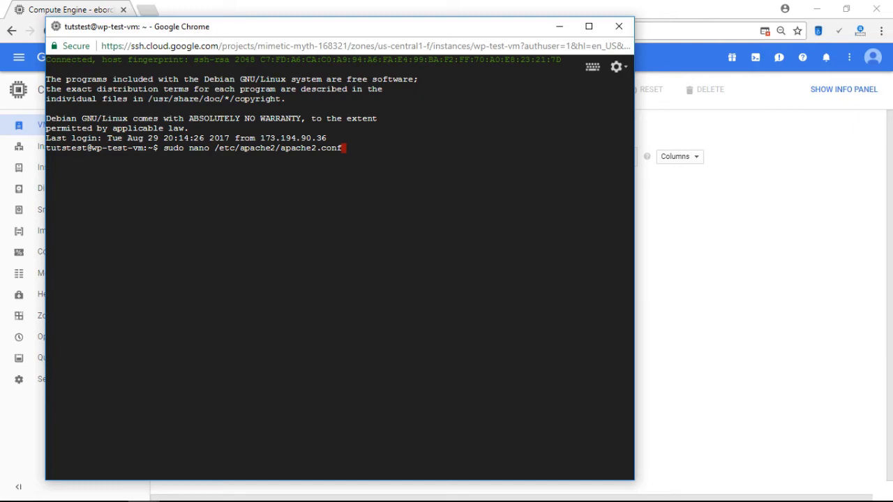
Run nano on apache2.conf, move to the file's end and add a blank final line.
key("Return")
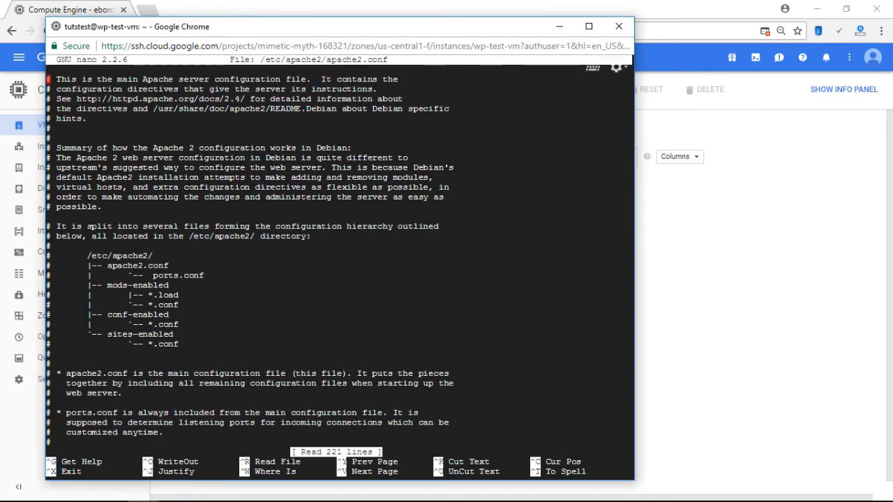
key("Down")
key("Down")
key("Down")
key("Down")
key("Down")
key("Down")
key("Down")
key("Down")
key("Down")
key("Down")
key("Down")
key("Down")
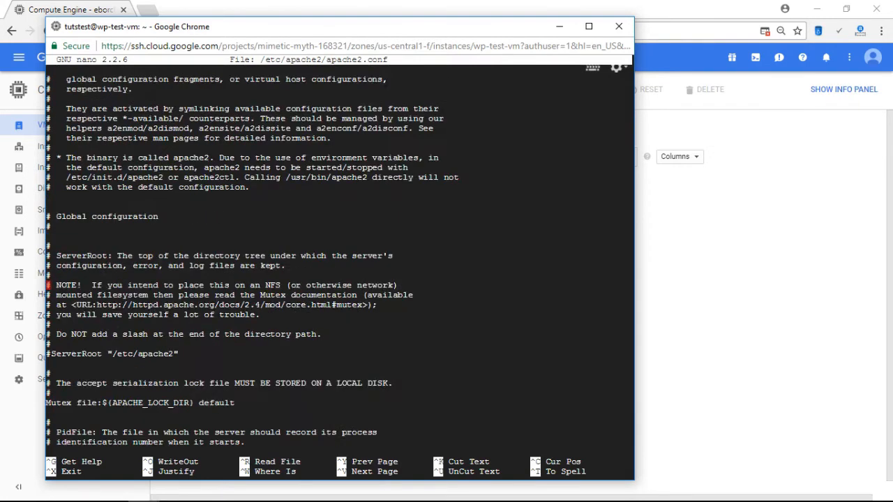
key("Down")
key("Down")
key("Down")
key("Down")
key("Down")
key("Down")
key("Down")
key("Down")
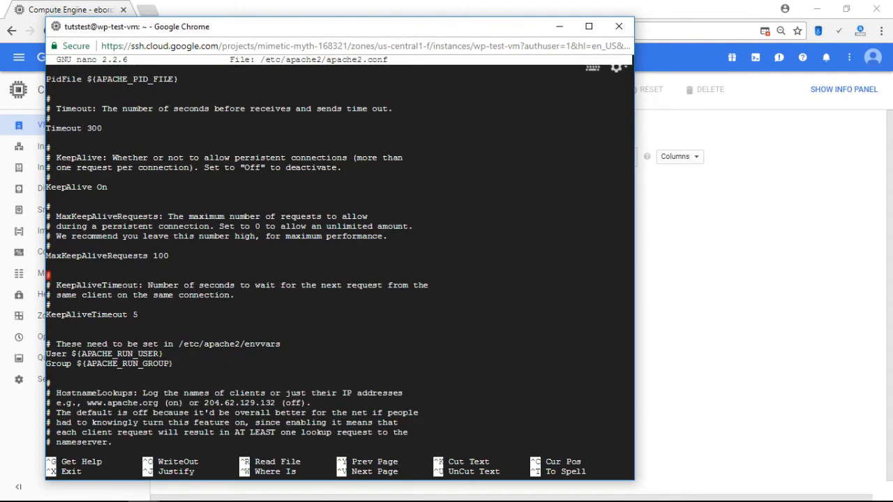
key("Down")
key("Down")
key("Down")
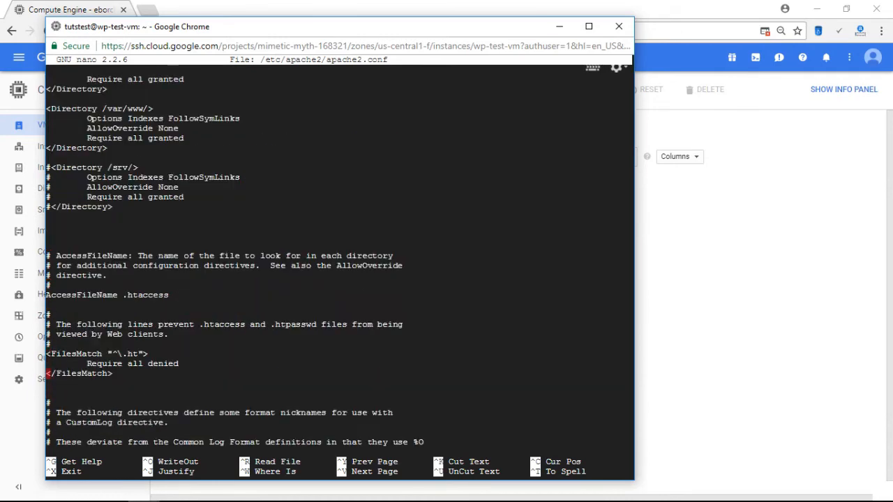
key("Down")
key("Down")
key("Down")
key("Down")
key("Down")
key("Down")
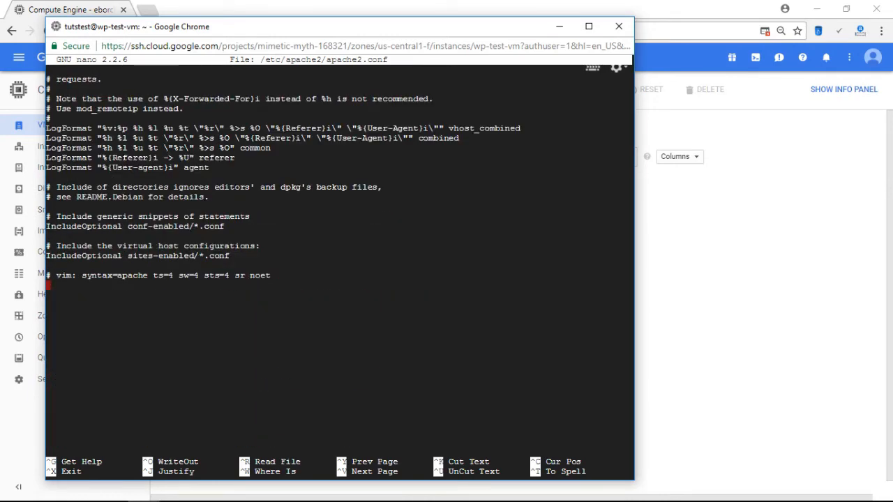
key("Return")
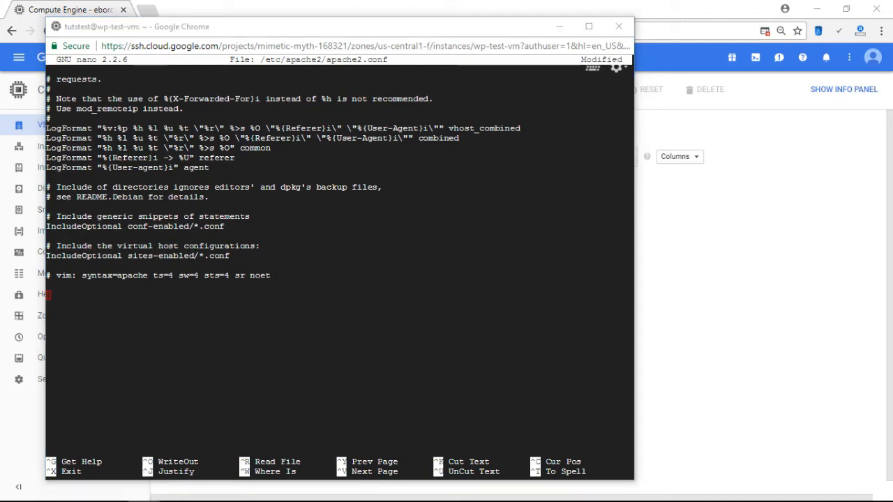
left_click(58, 301)
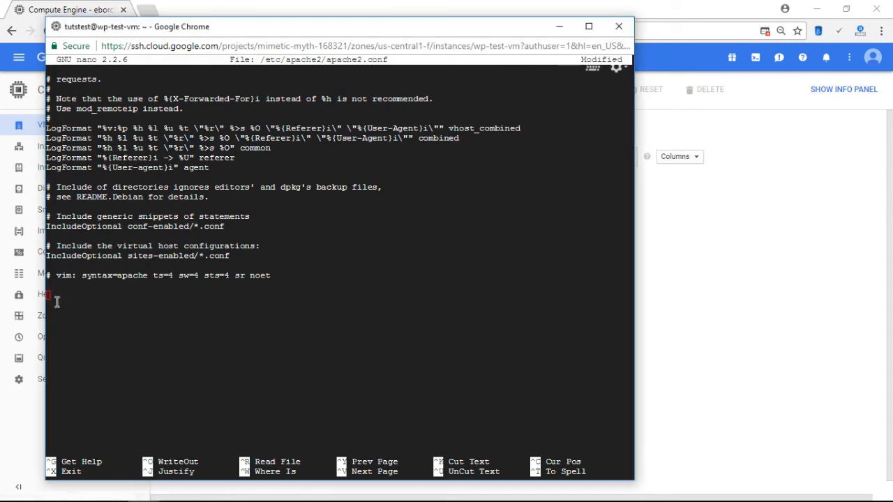
right_click(54, 295)
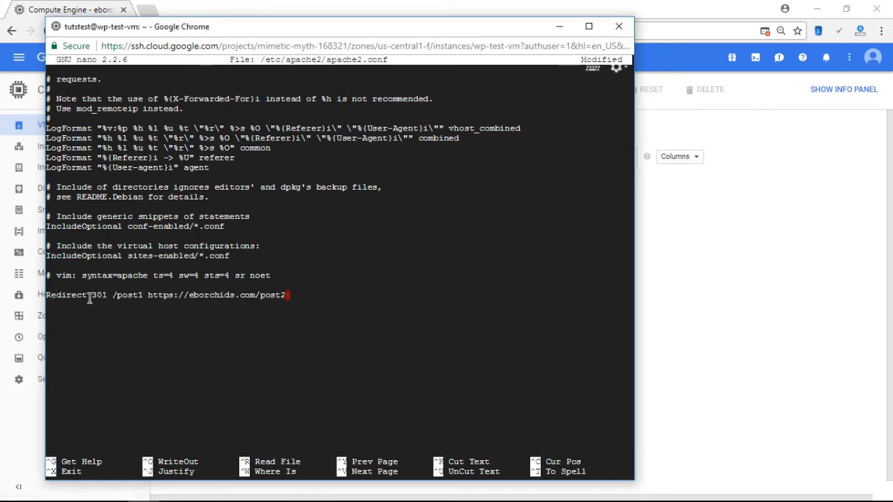
left_click_drag(90, 295, 115, 298)
key("ctrl+c")
left_click(128, 302)
Save apache2.conf under its existing name and exit nano to the shell prompt.
key("ctrl+x")
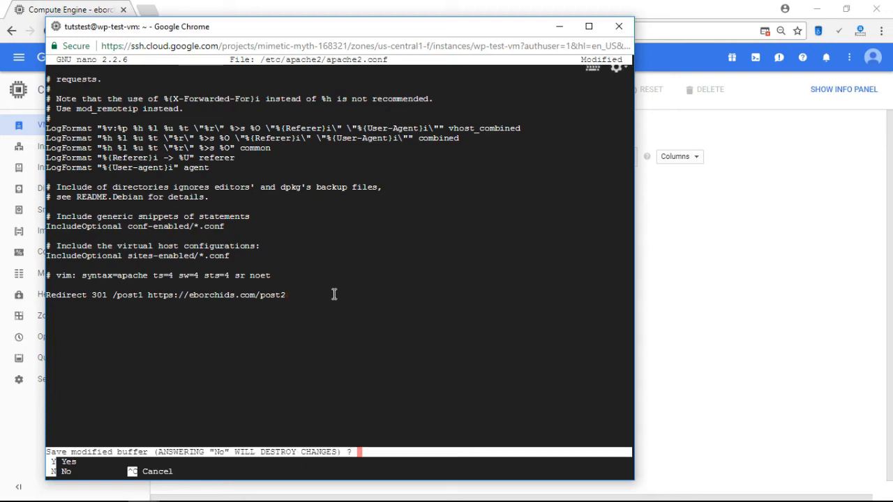
key("y")
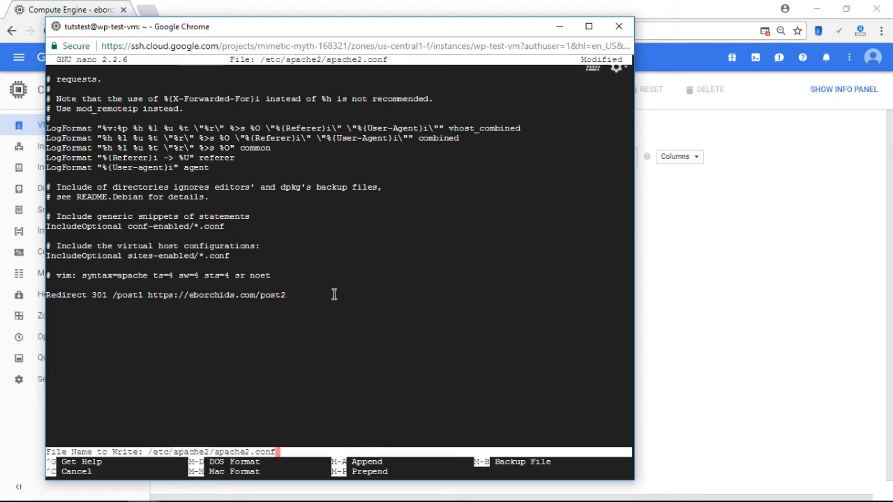
key("Return")
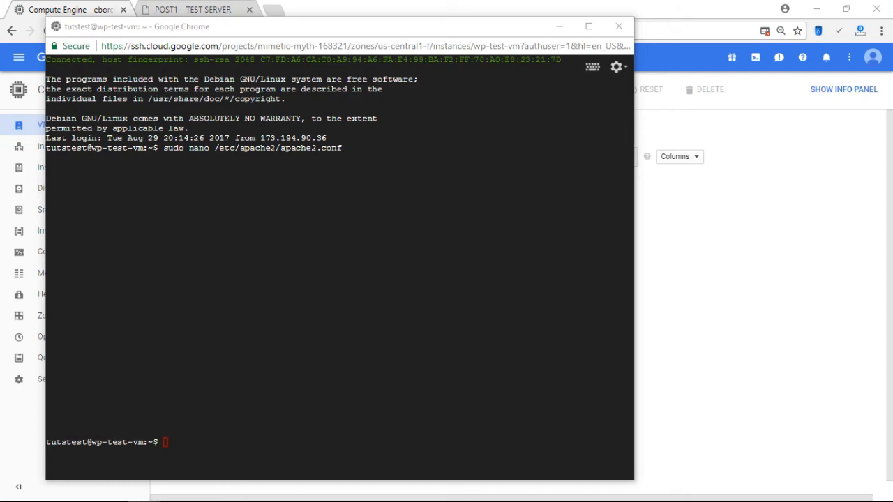
Run 'sudo service apache2 graceful' to reload Apache, which reports ok.
left_click(173, 444)
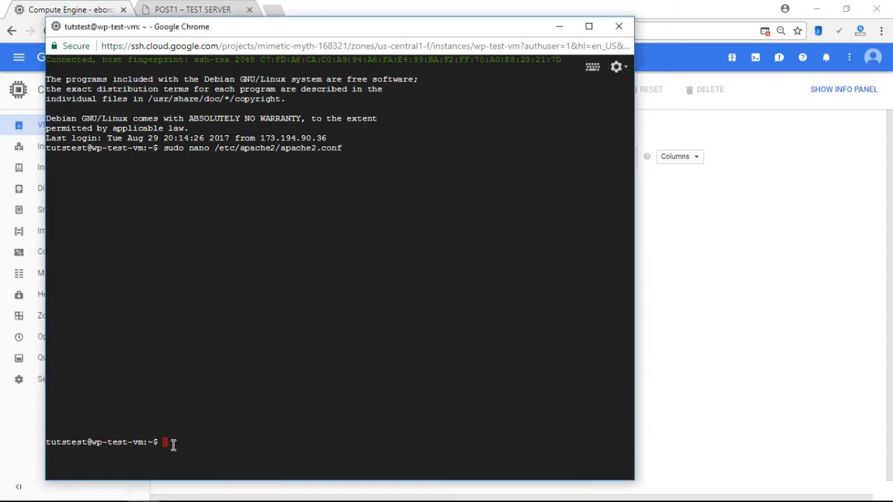
type("sudo service apache2 graceful")
key("Return")
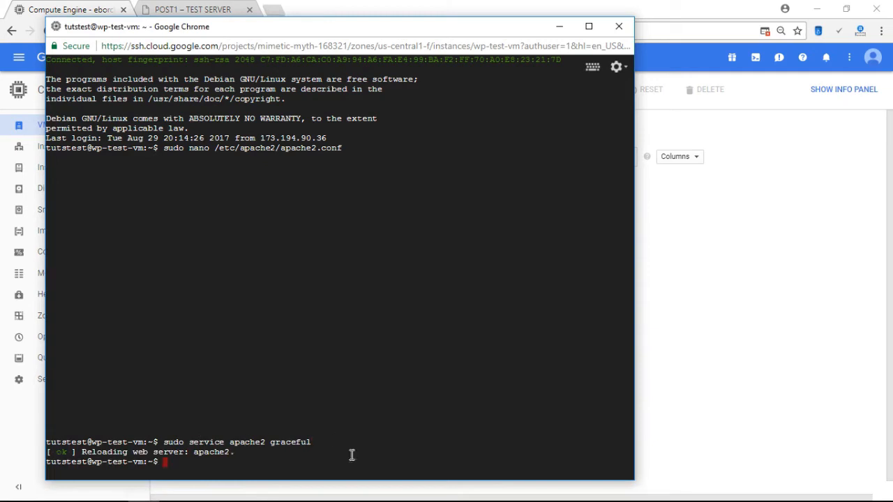